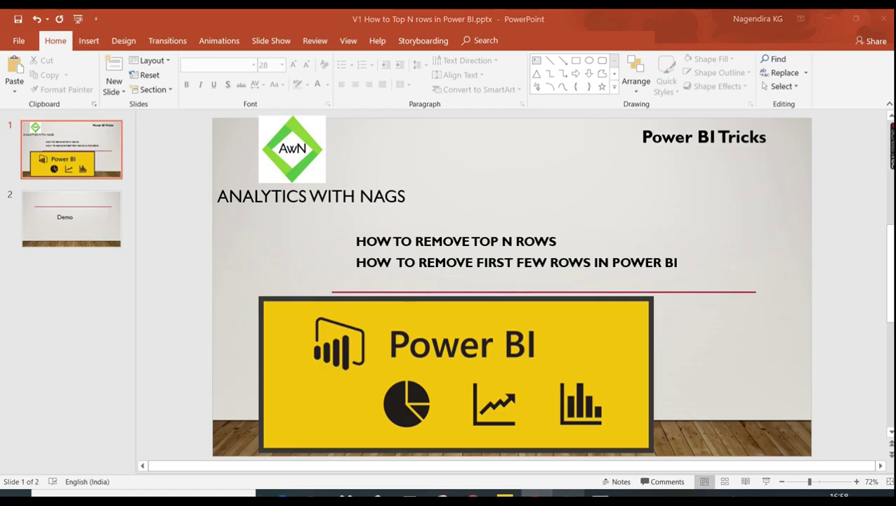
Highlight the Naga Garments title and Period lines and the sales column headers, then go to the blank Power BI report
key(alt+Tab)
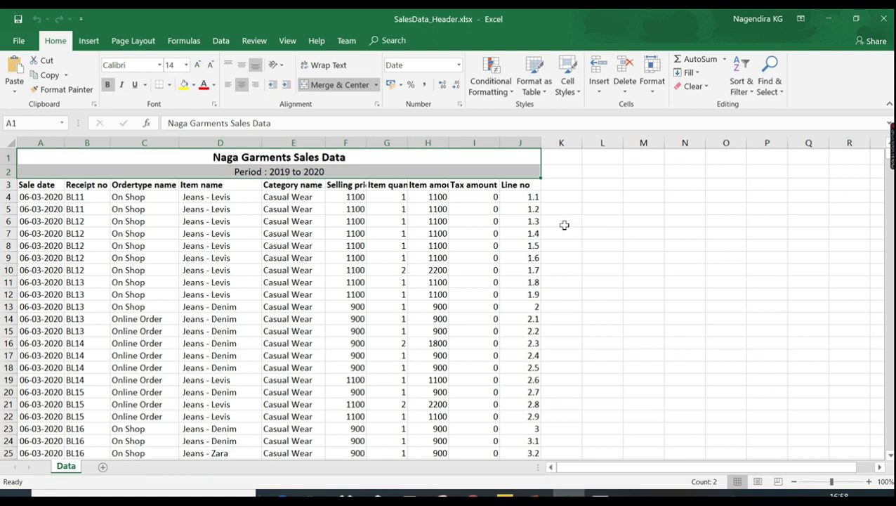
click(344, 208)
drag(51, 184, 533, 246)
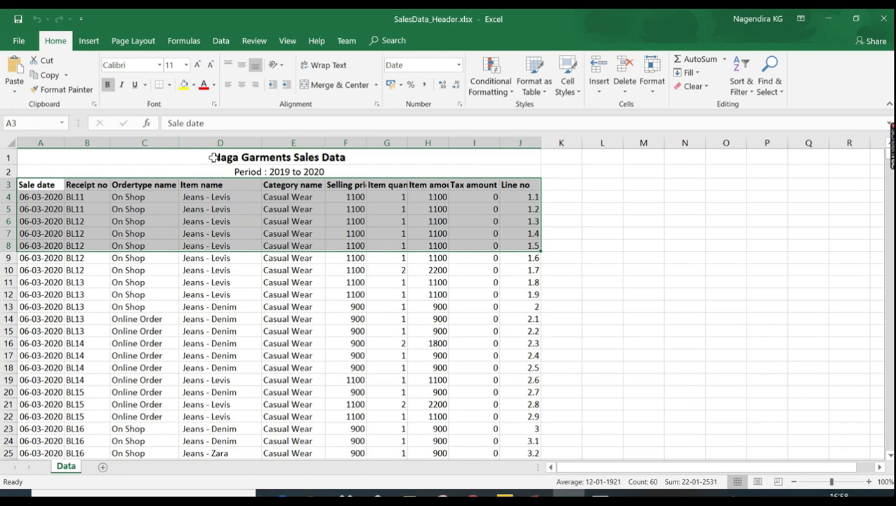
click(214, 156)
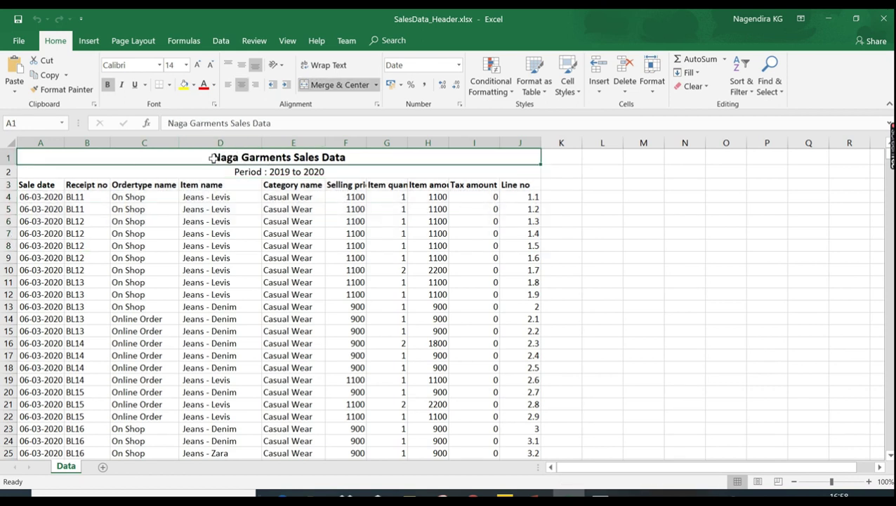
click(266, 173)
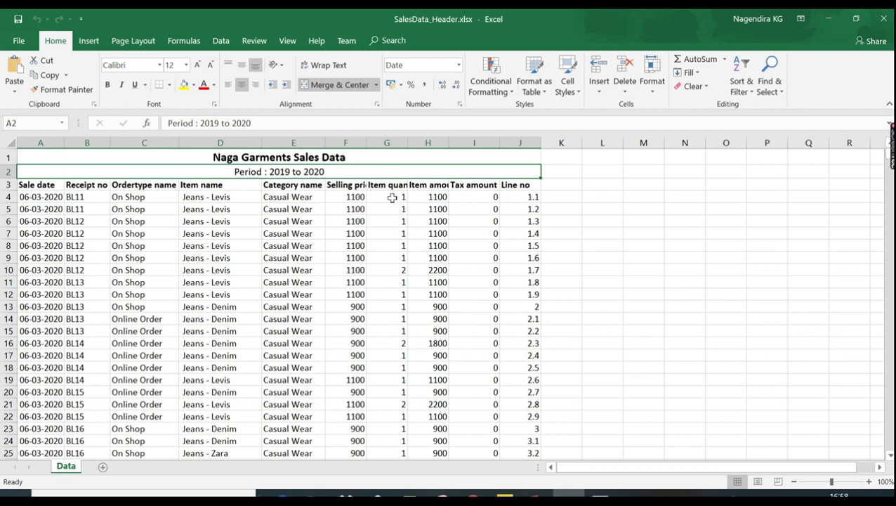
drag(332, 156, 336, 172)
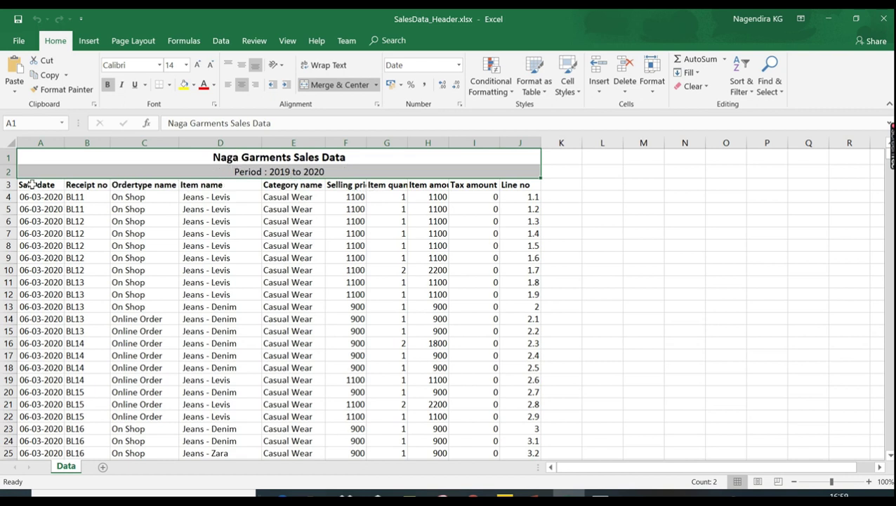
drag(31, 184, 508, 215)
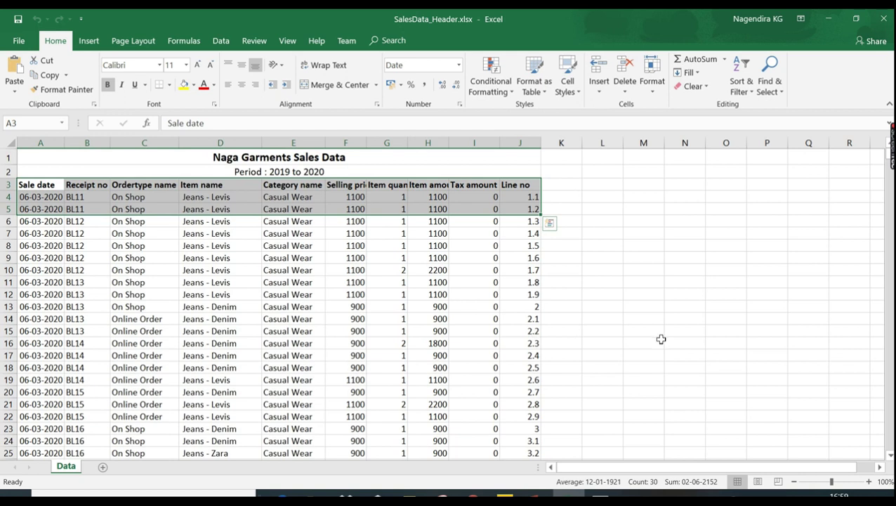
mouse_move(506, 498)
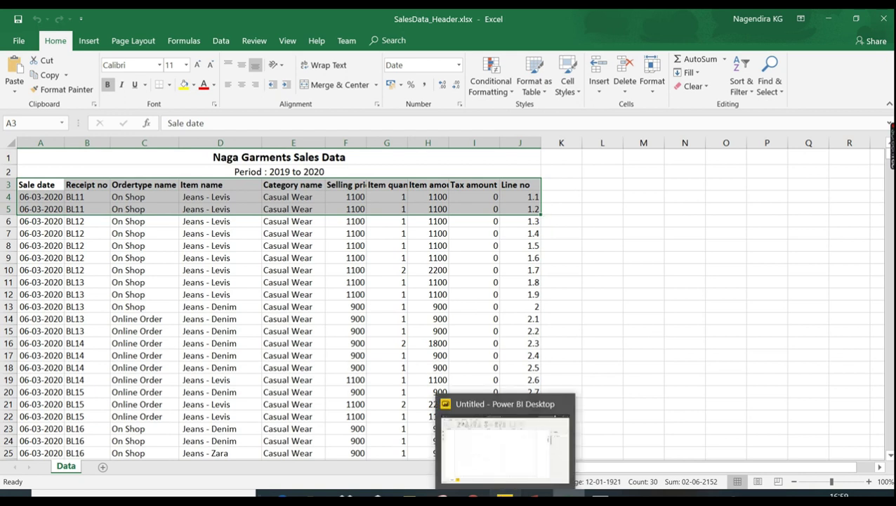
click(509, 453)
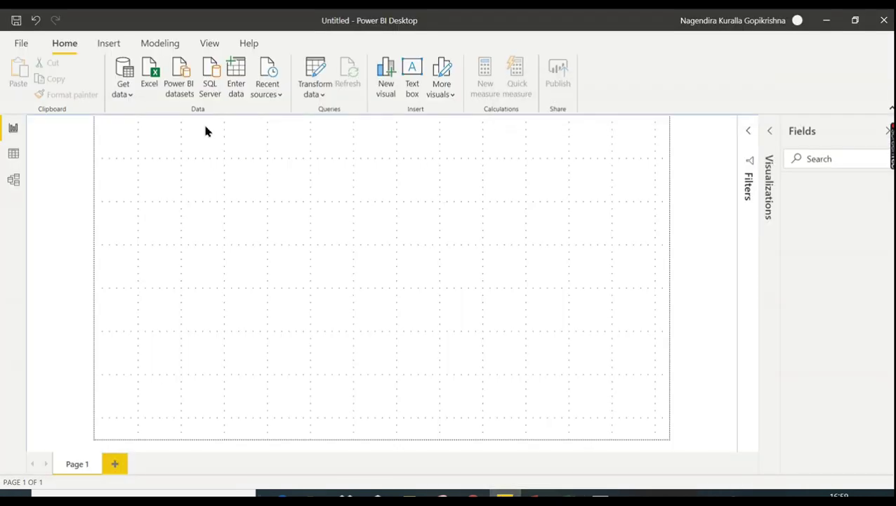
Import SalesData_Header.xlsx as an Excel source and tick its Data sheet in Navigator
click(149, 86)
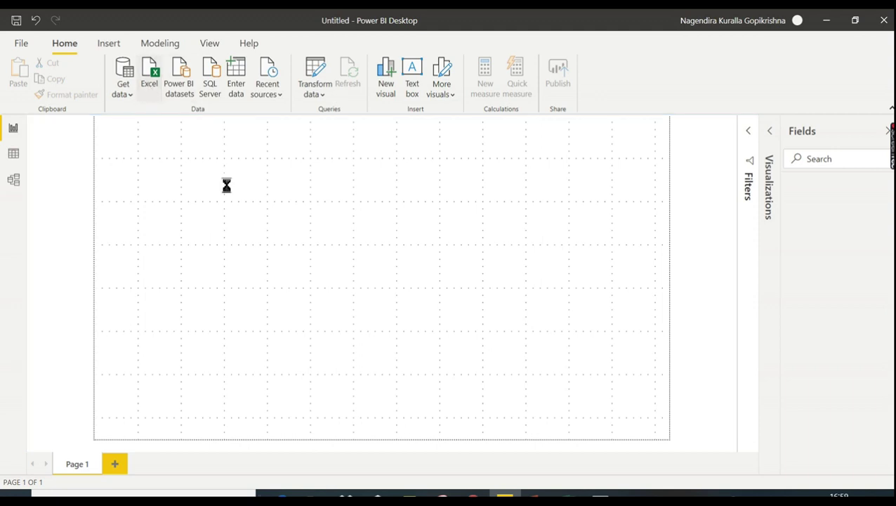
click(191, 106)
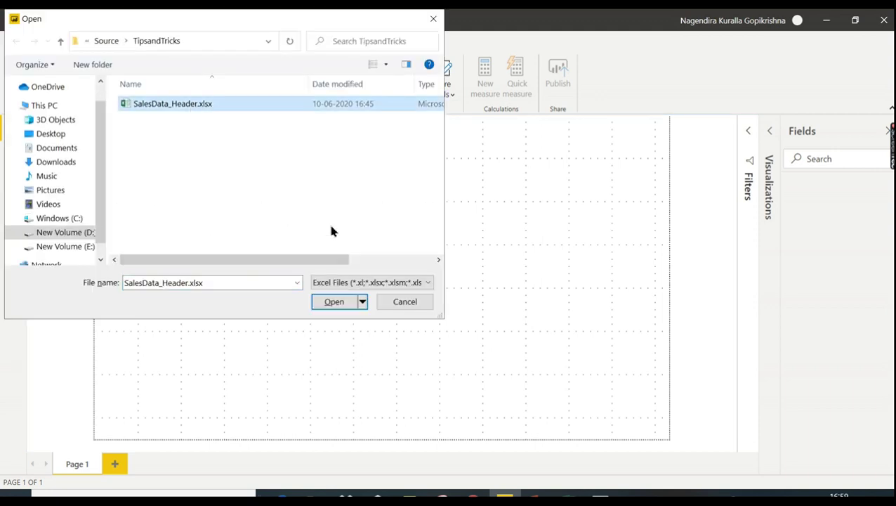
click(334, 303)
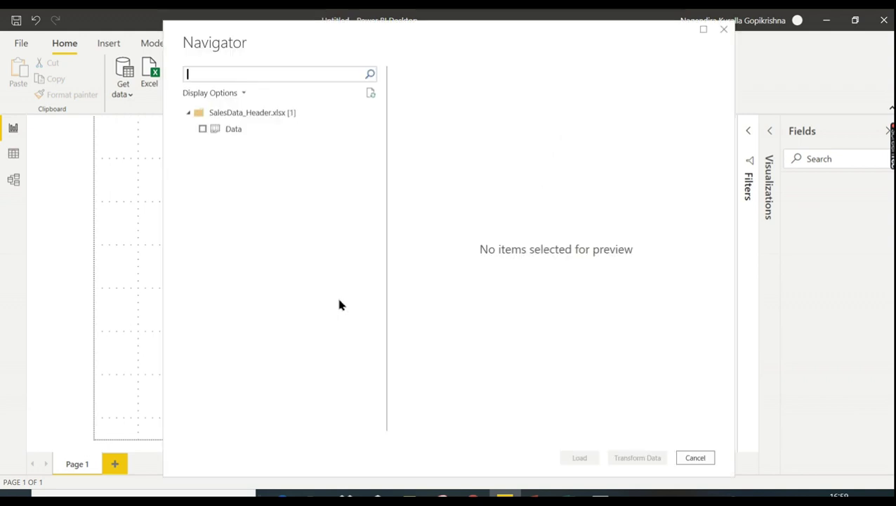
click(202, 129)
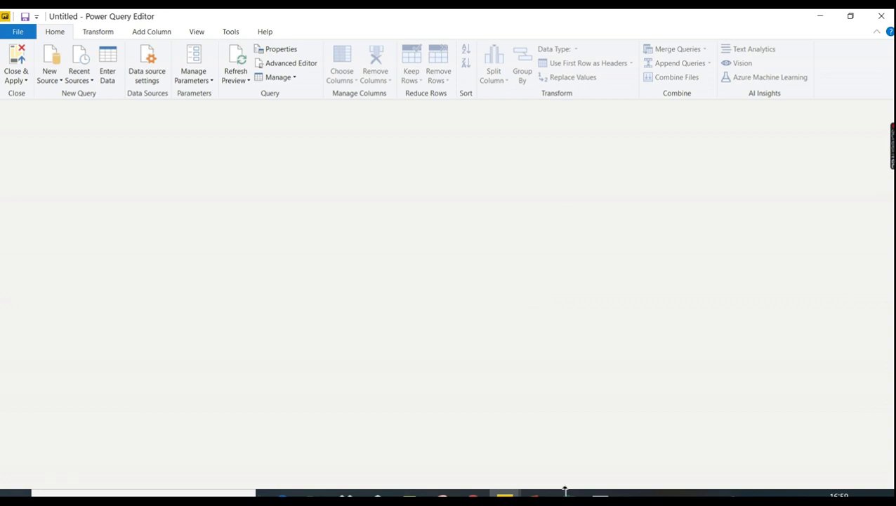
Bring the SalesData_Header workbook in Excel back to the front
click(566, 492)
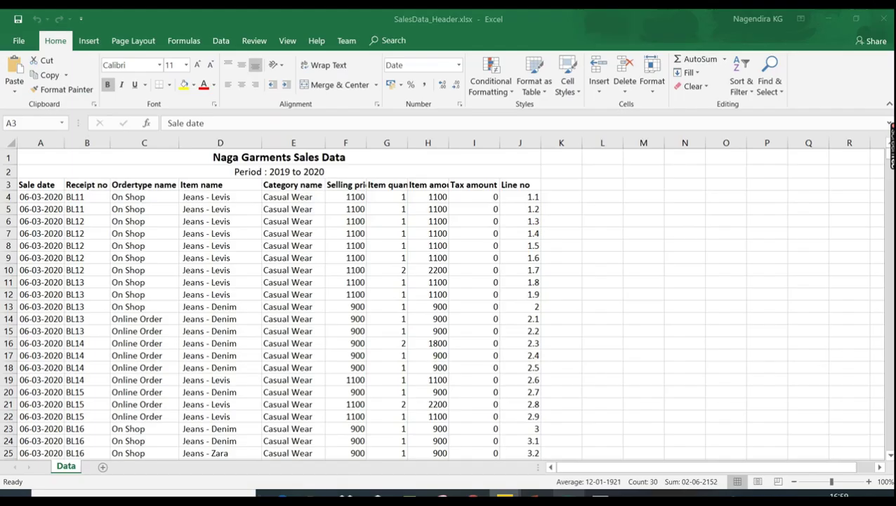
Select the Naga Garments Sales Data title cell, then return to Power Query Editor's Data preview
click(306, 160)
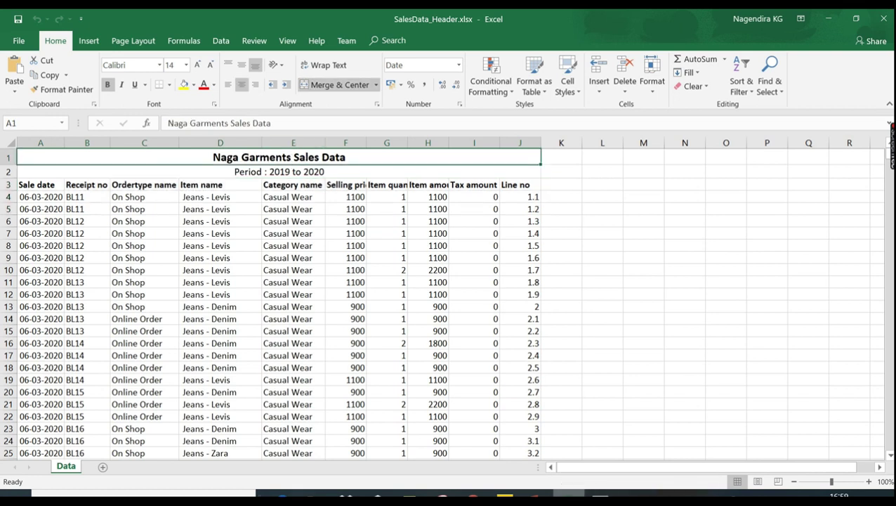
mouse_move(505, 495)
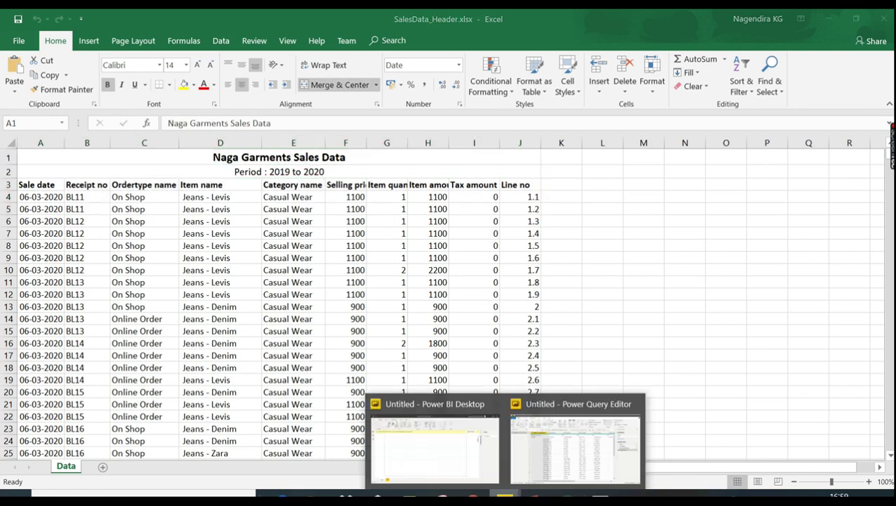
click(524, 448)
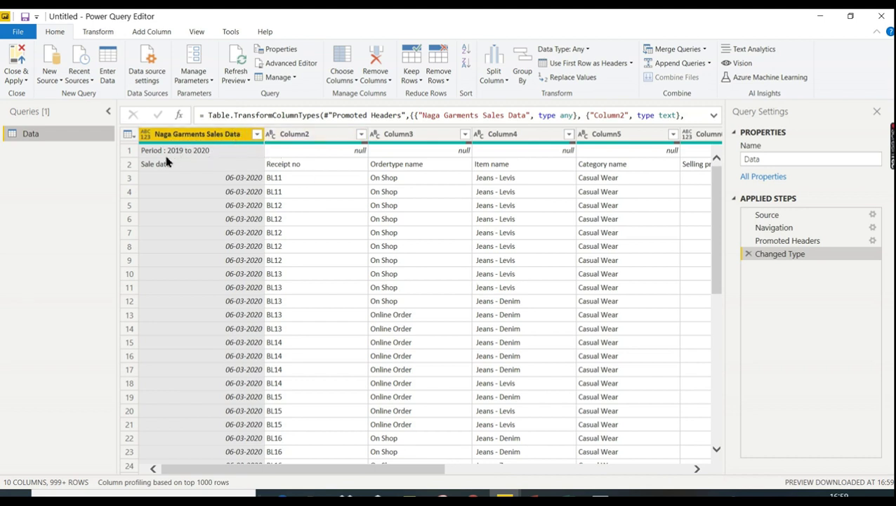
key(alt+Tab)
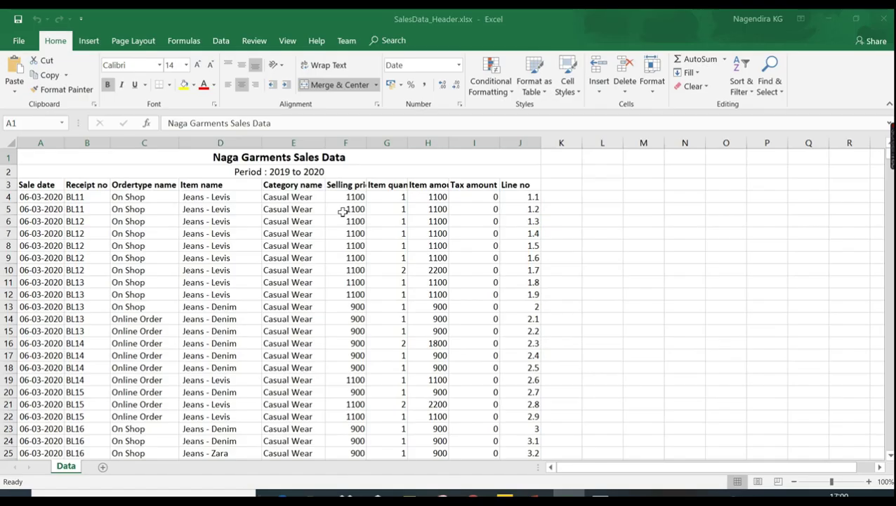
click(288, 172)
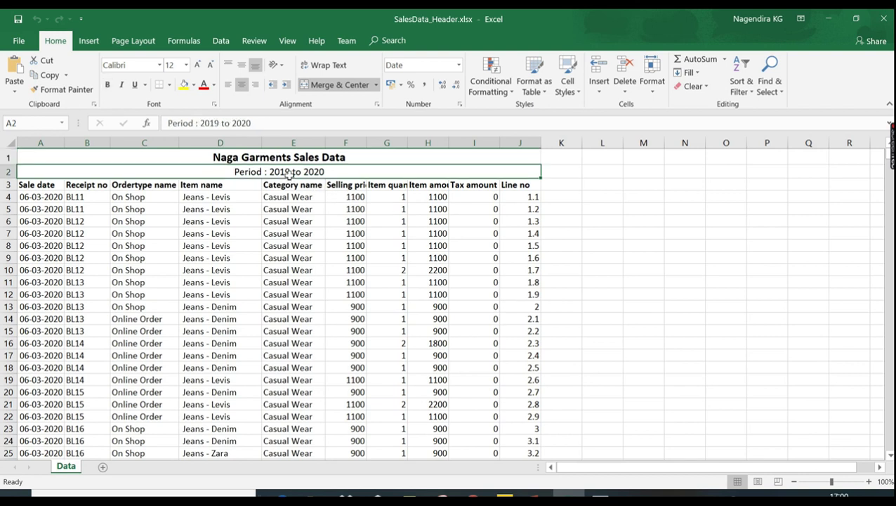
key(alt+Tab)
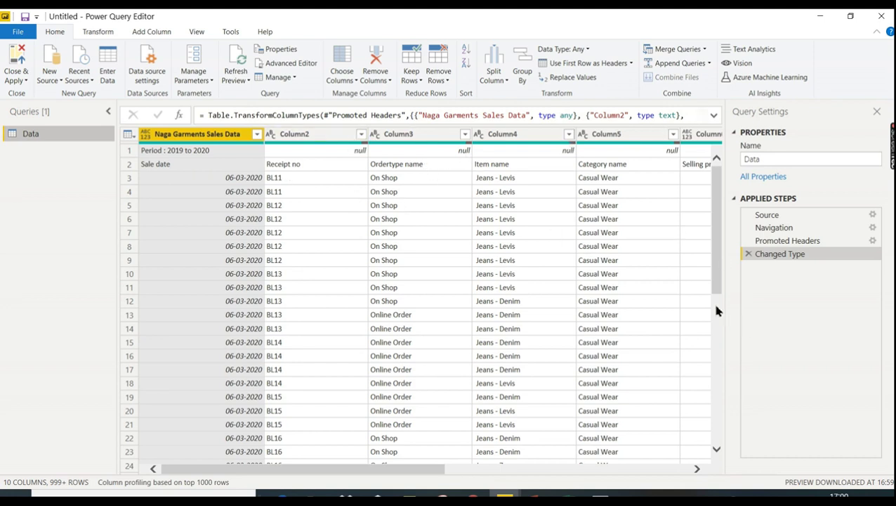
click(203, 150)
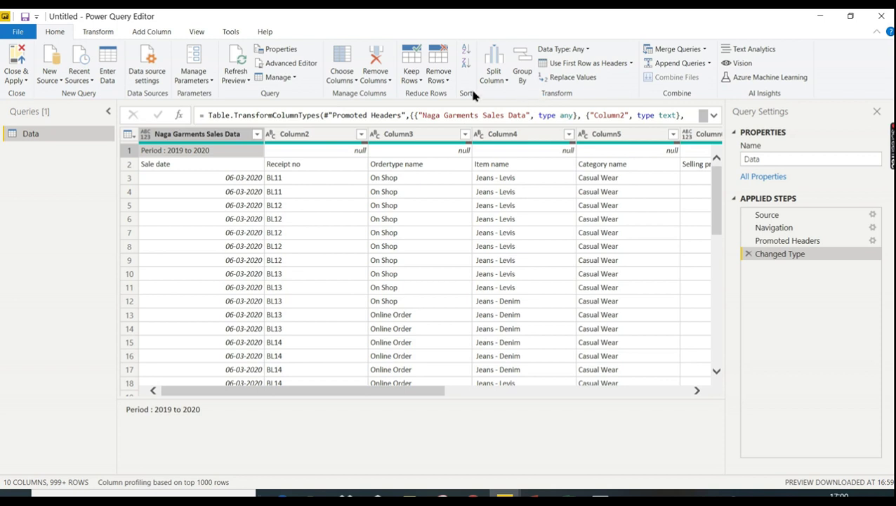
Remove the top 1 row so the Sale date labels become row 1
click(444, 82)
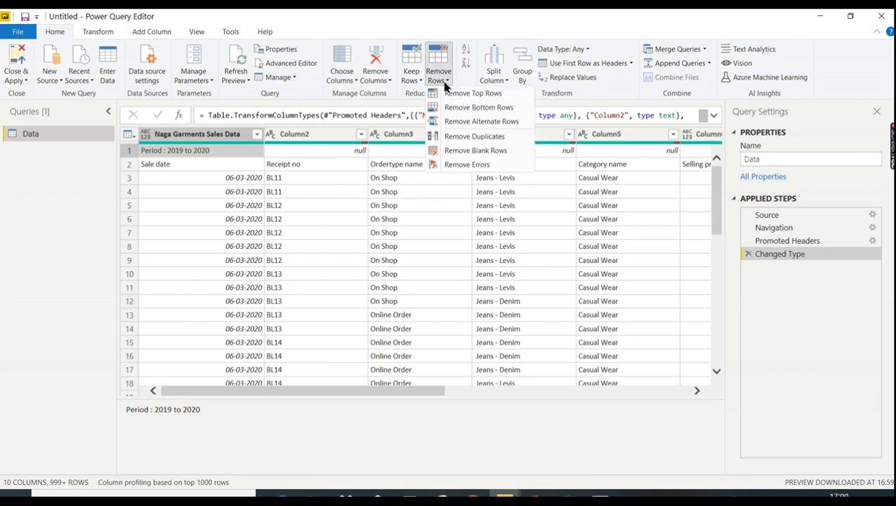
click(448, 97)
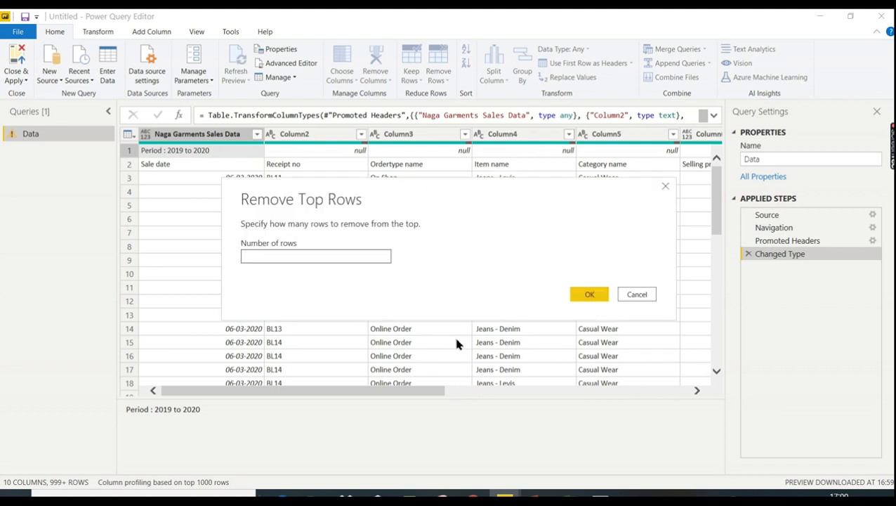
text(1)
click(584, 295)
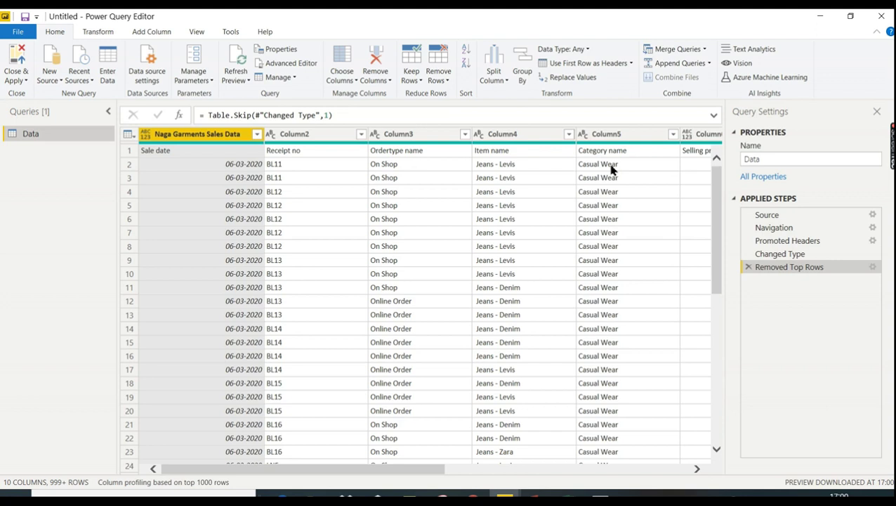
Use the Sale date row as column headers, then choose Close without applying
click(215, 156)
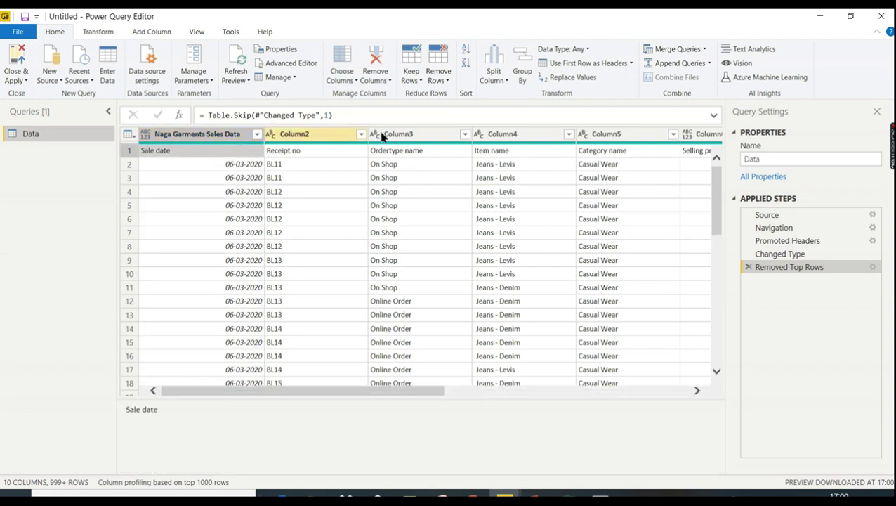
click(580, 65)
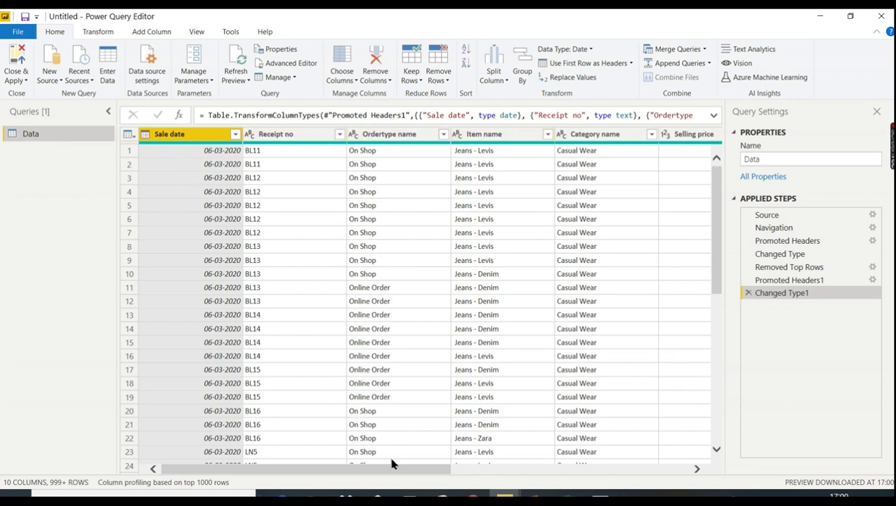
drag(380, 472, 246, 476)
click(17, 79)
click(25, 97)
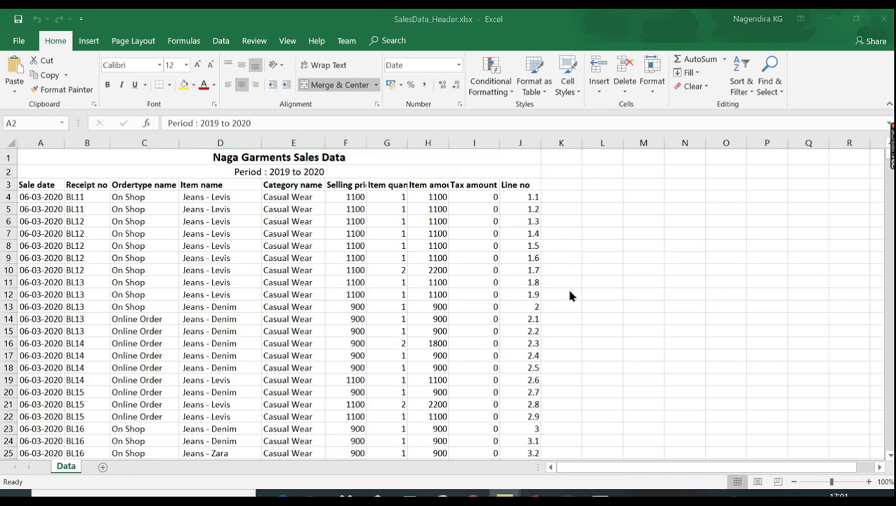
Return to the Power BI report and apply the pending query changes from the yellow banner
mouse_move(505, 497)
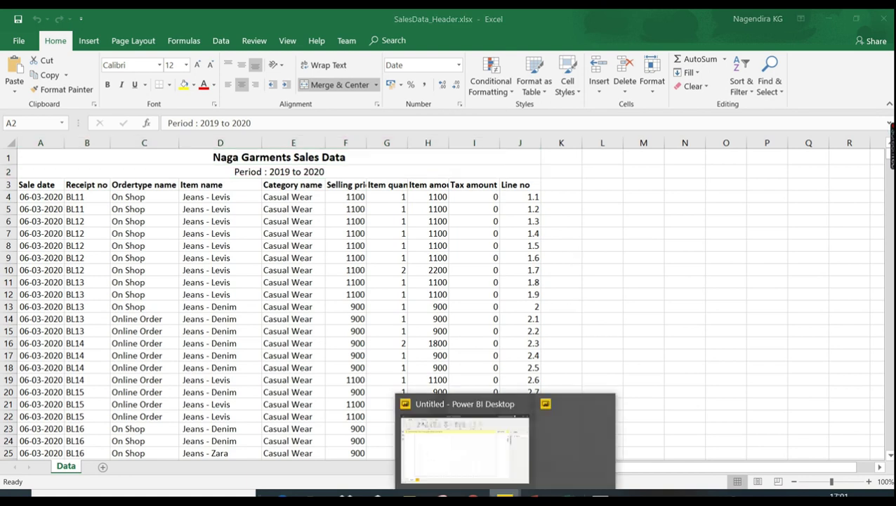
click(497, 460)
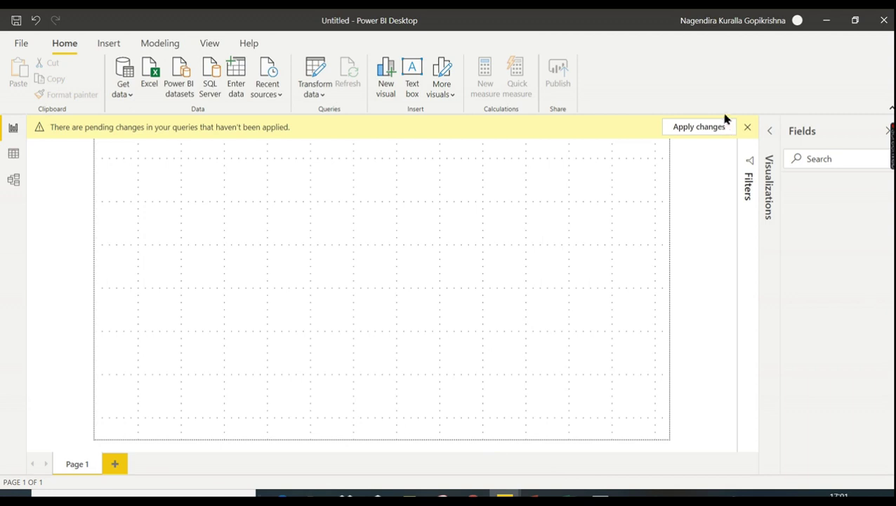
click(694, 128)
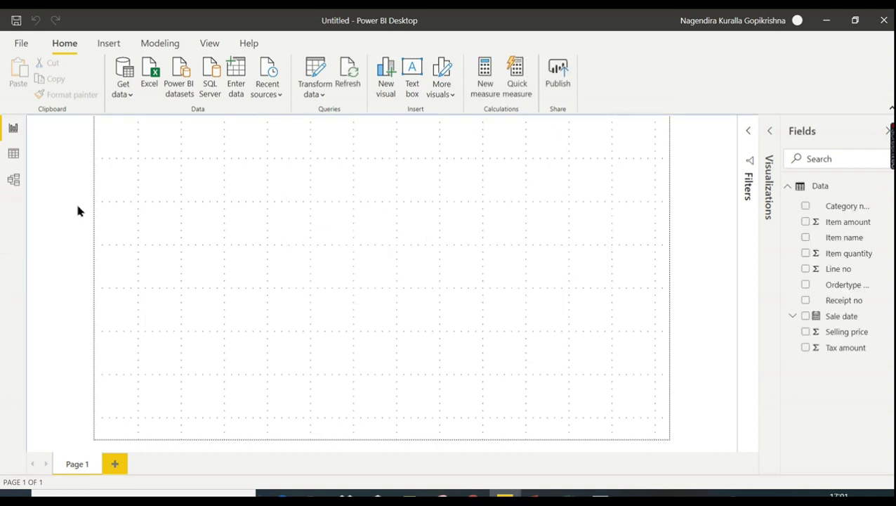
Switch to Data view to inspect the Data table's loaded rows
click(20, 157)
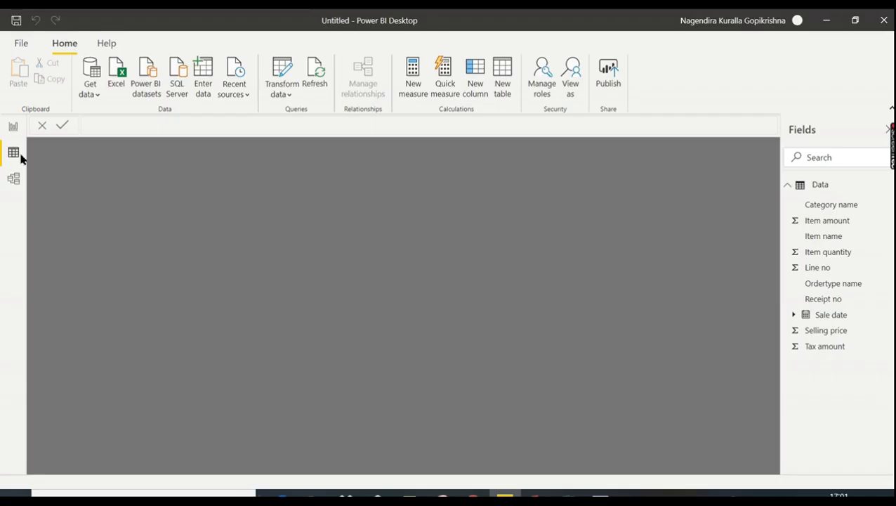